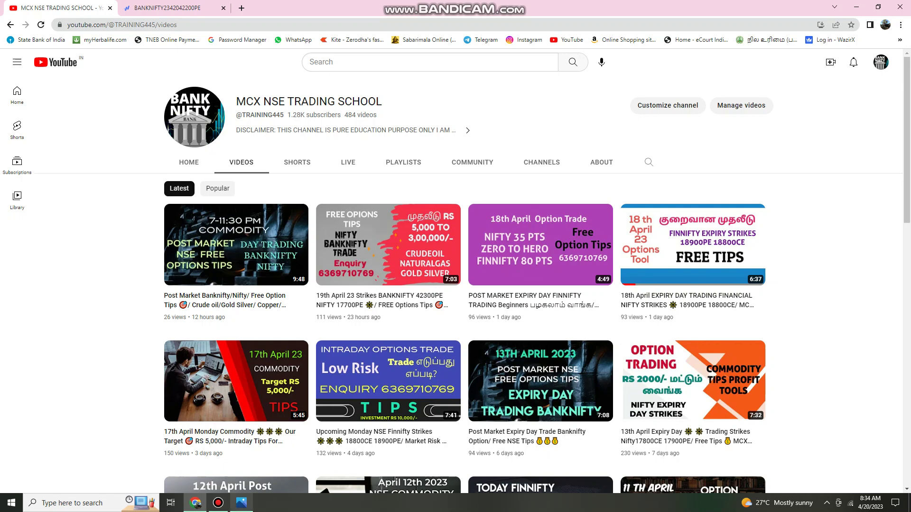
Step: Bring up the NSE MCX Levels 20th April 2023 image in Windows Photos
left_click(241, 502)
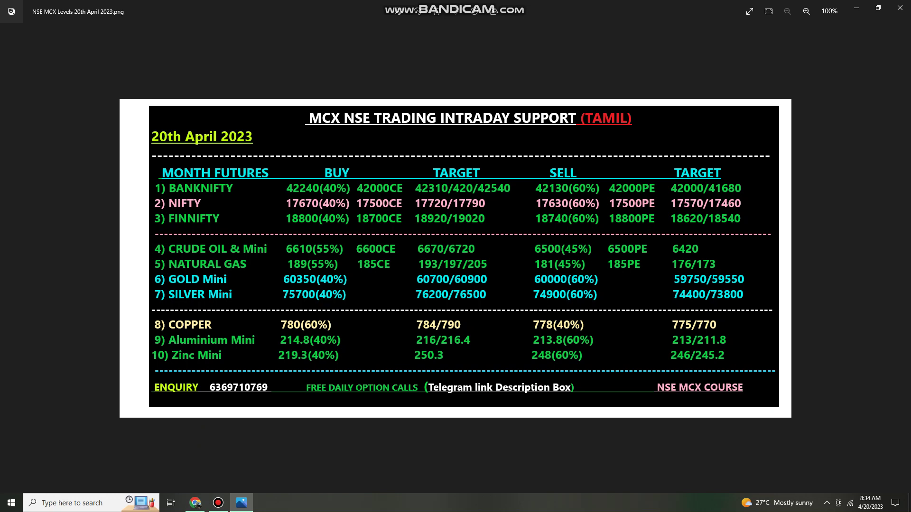
Step: Return to Fyers and view the BANKNIFTY23APRFUT, 42200 PE and 42000 PE charts
left_click(196, 502)
left_click(168, 8)
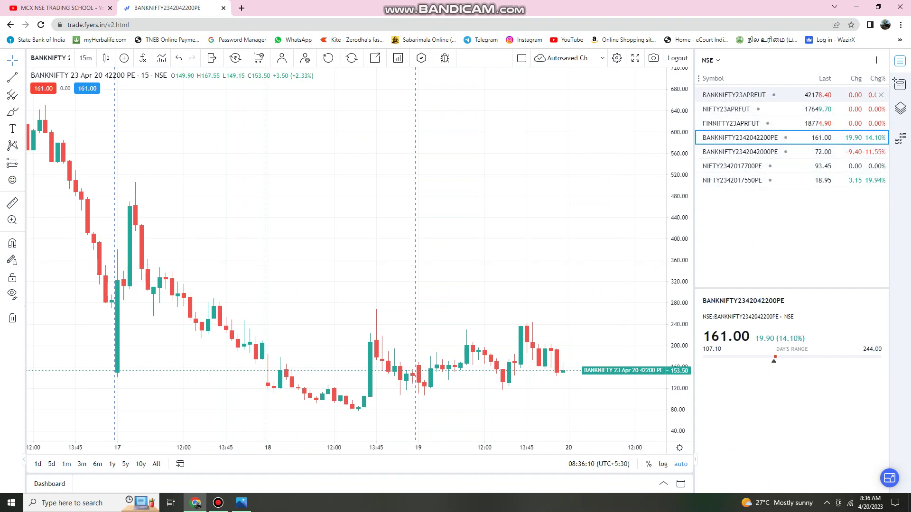
left_click(798, 94)
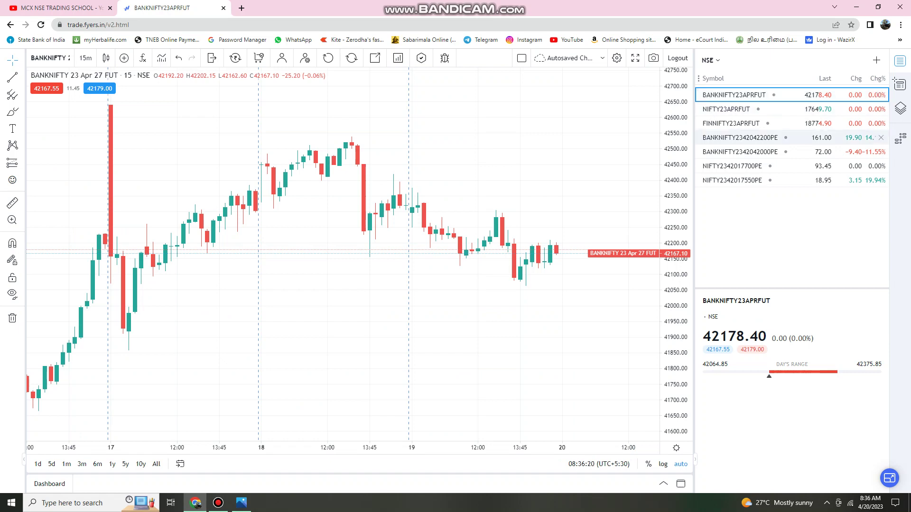
left_click(740, 138)
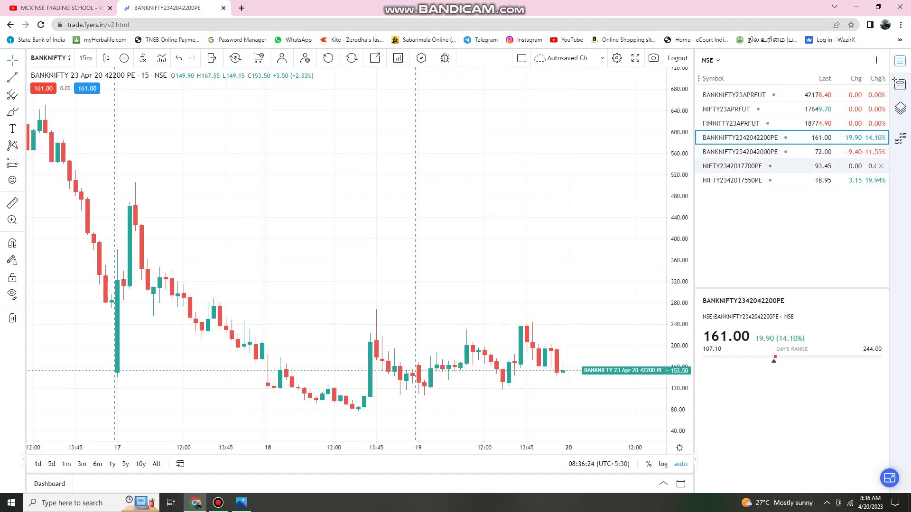
left_click(740, 151)
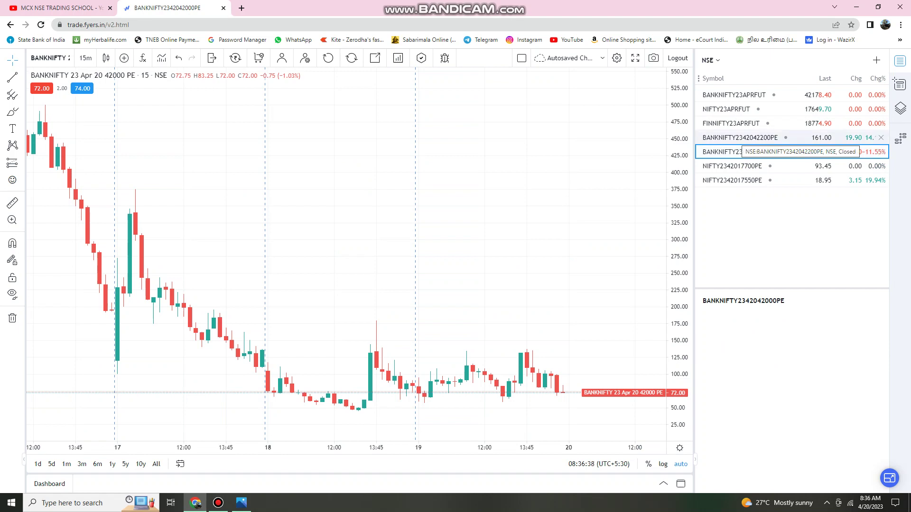
Step: Compare the BankNifty 42200 and 42000 put charts again, then show NIFTY23APRFUT
left_click(741, 138)
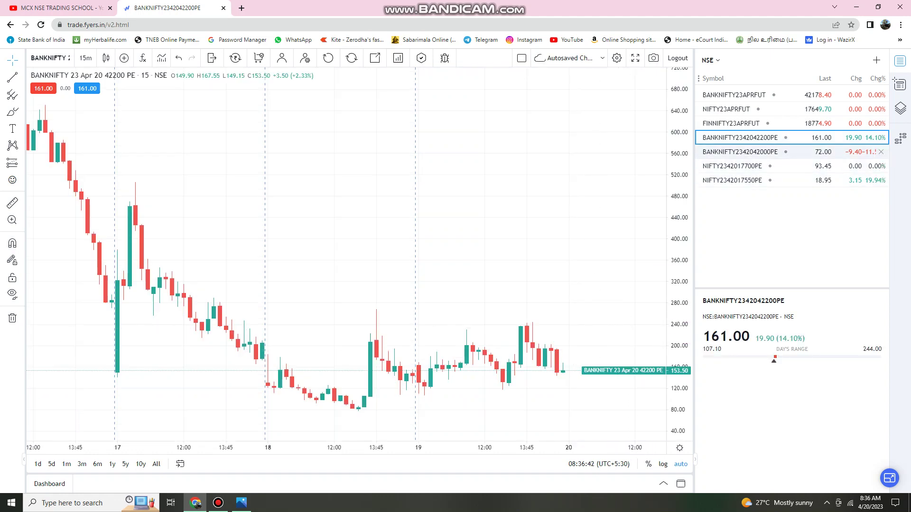
left_click(740, 152)
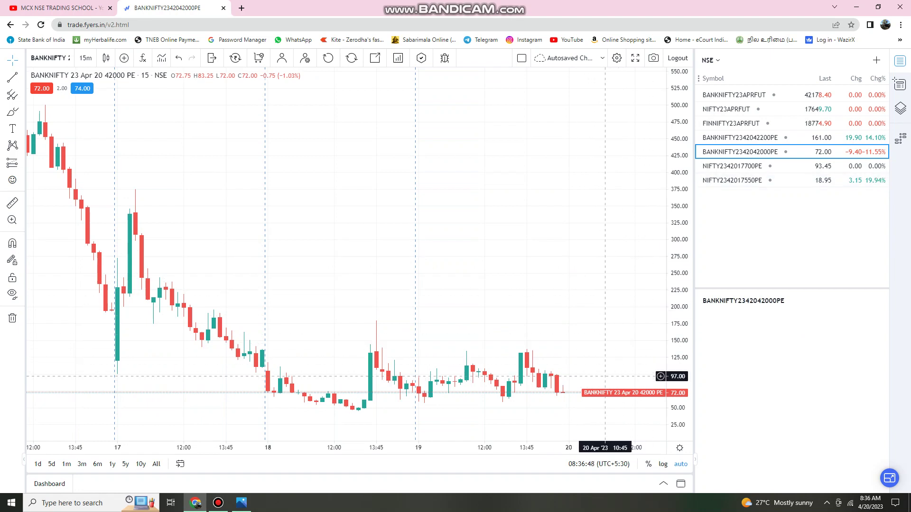
left_click(733, 110)
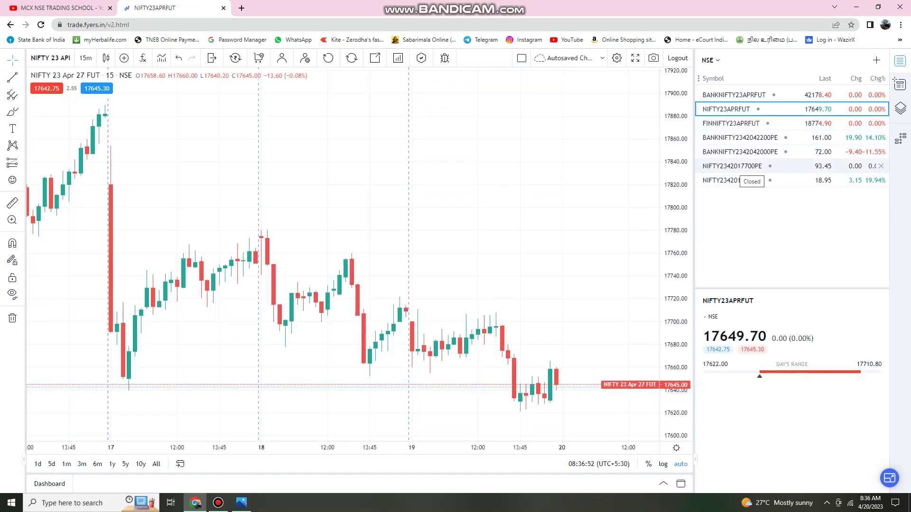
left_click(733, 166)
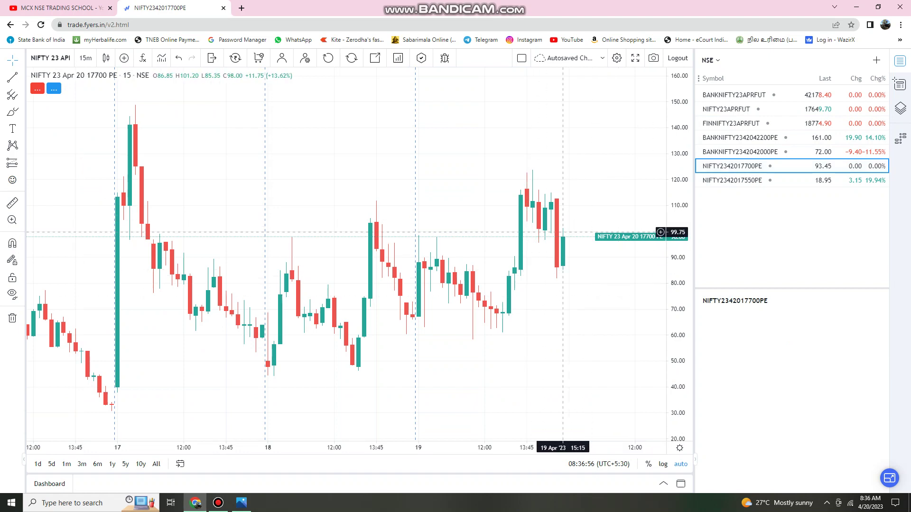
left_click(733, 179)
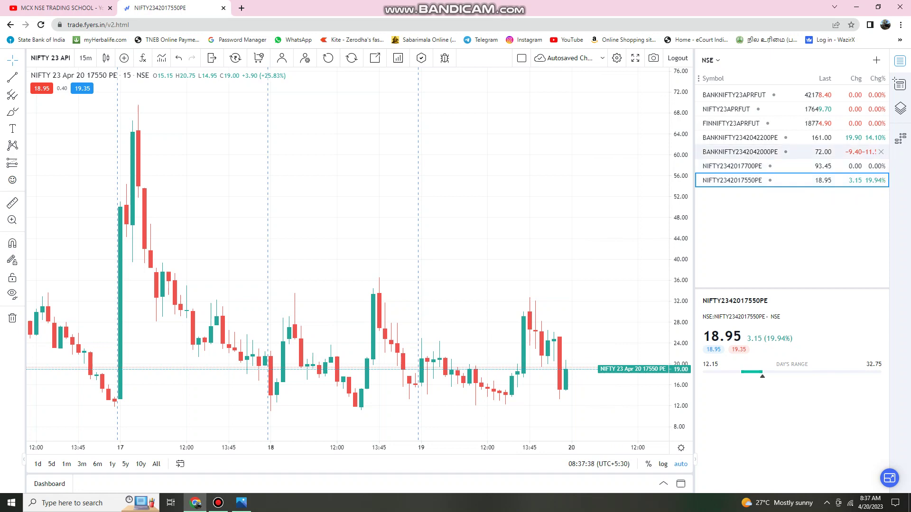
key("Up")
key("Up")
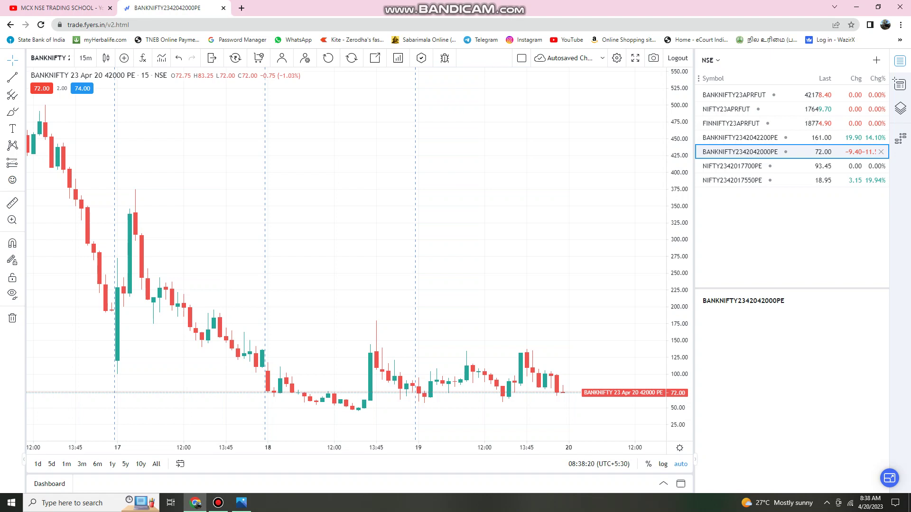
scroll(502, 188, "down", 1)
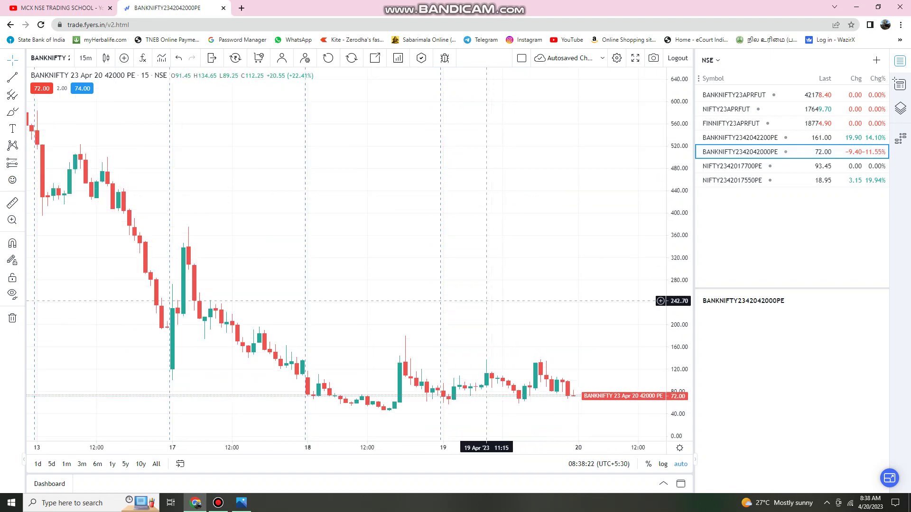
scroll(476, 265, "down", 1)
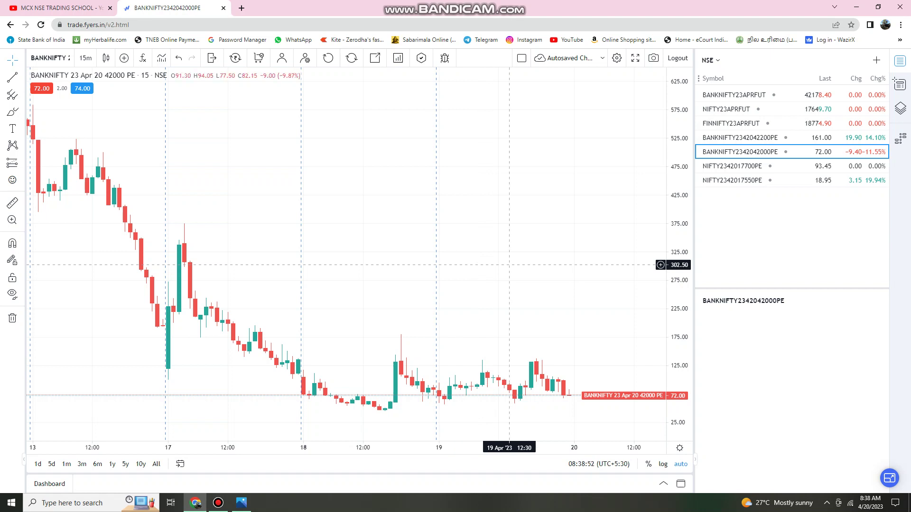
left_click(818, 166)
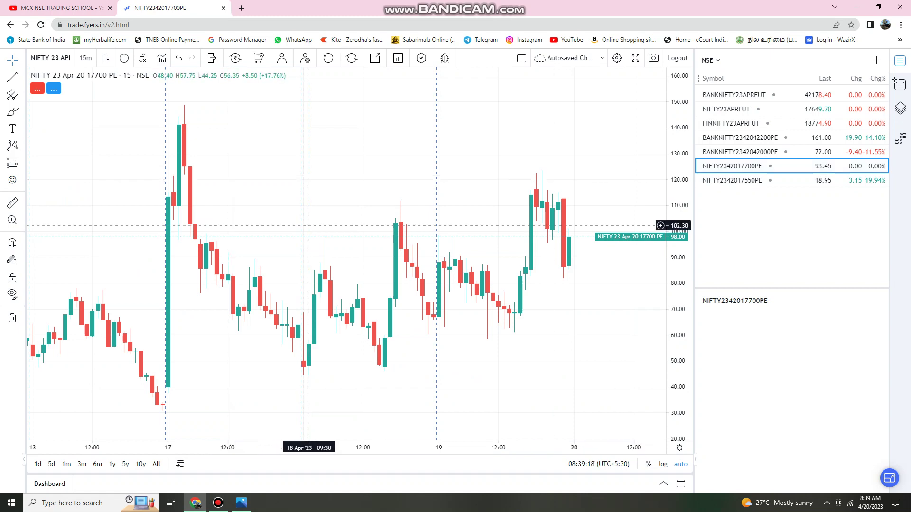
scroll(306, 178, "up", 1)
scroll(318, 208, "up", 1)
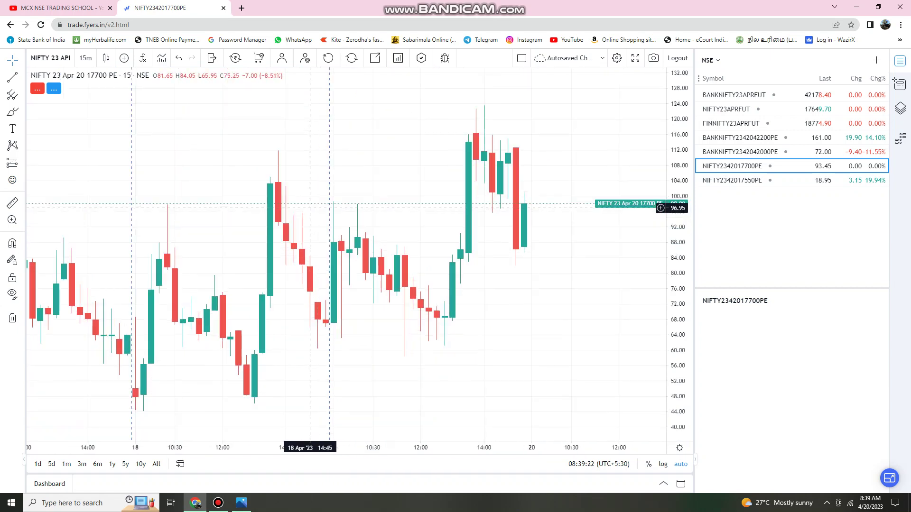